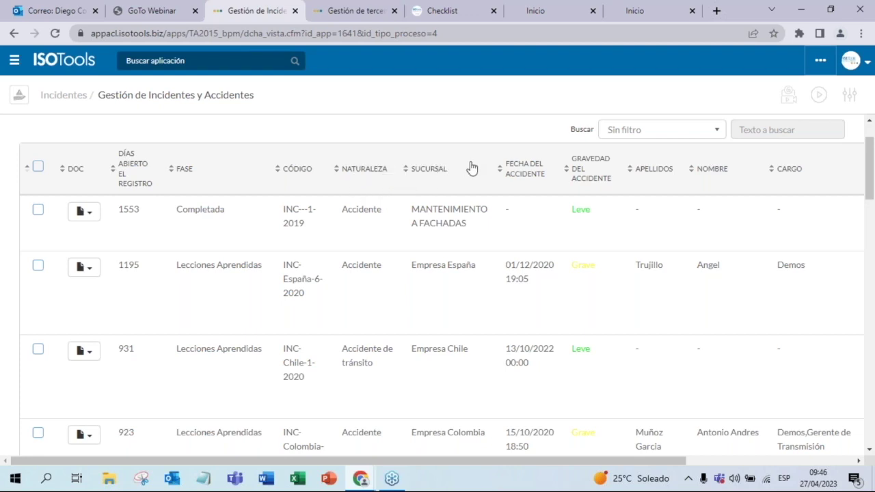
Step: Review the remaining columns of the incidents and accidents table and view the first record's workflow diagram
left_click_drag(435, 462, 571, 462)
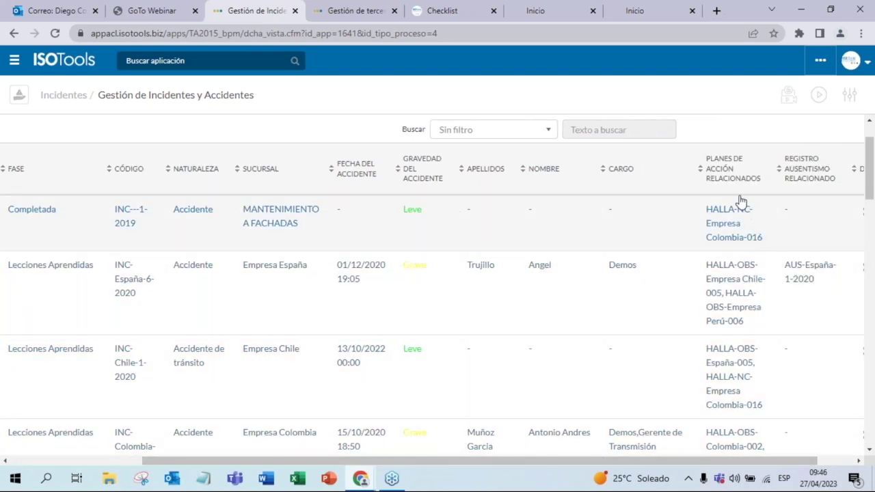
left_click_drag(674, 469, 710, 467)
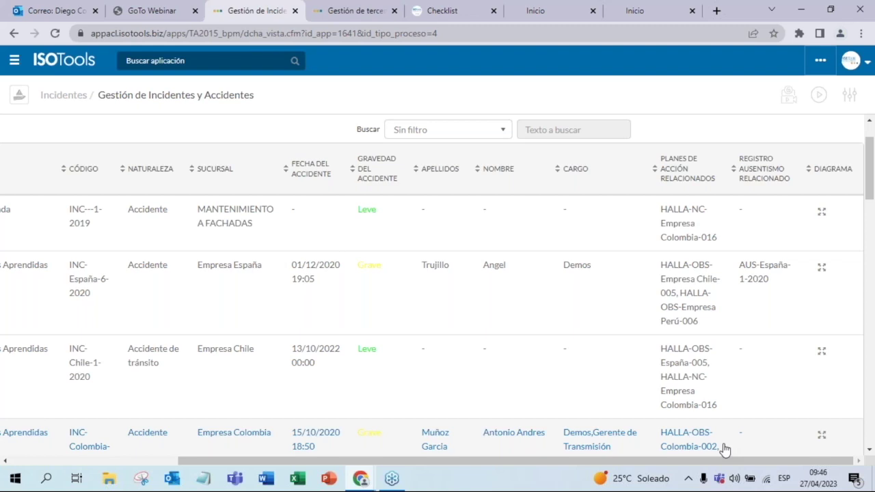
left_click(822, 212)
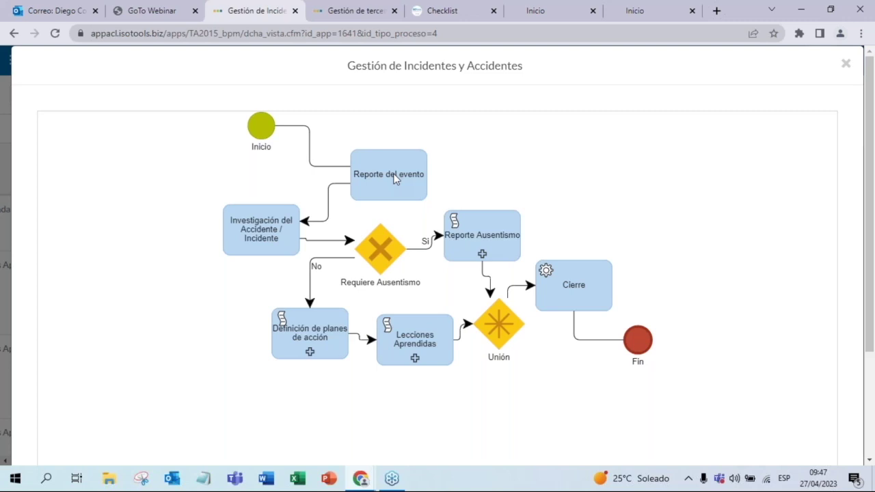
scroll(389, 176, "down", 1)
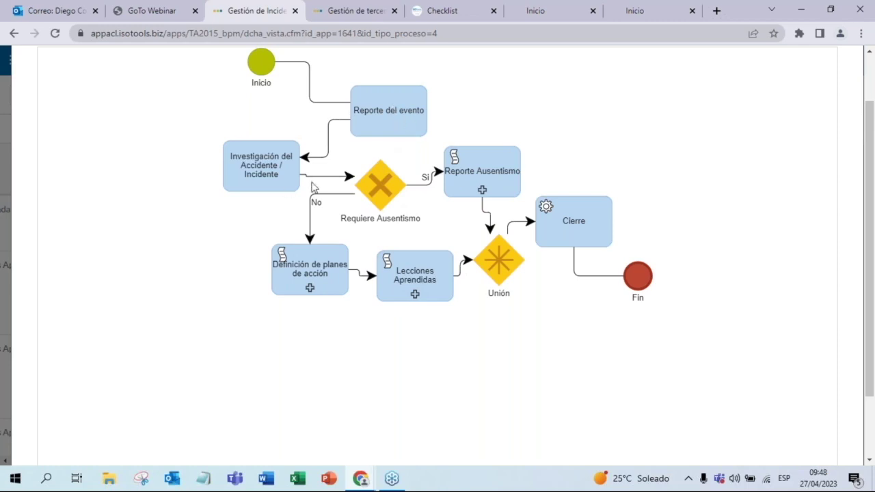
scroll(404, 162, "up", 2)
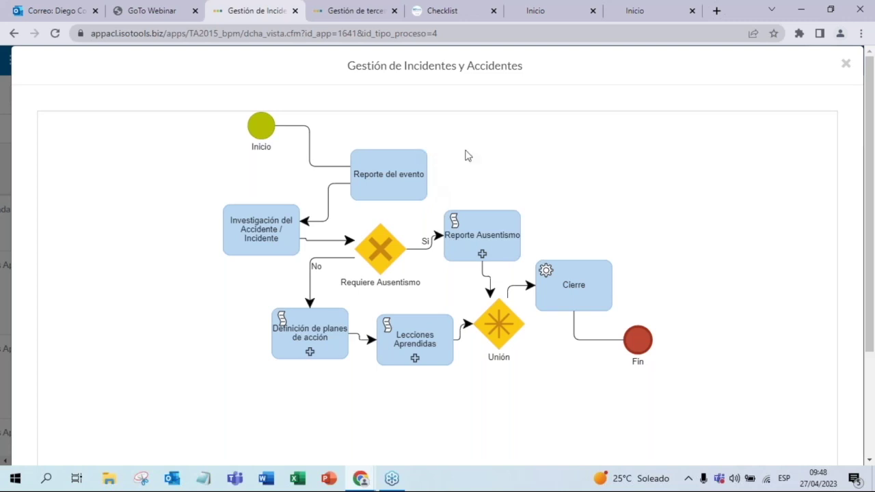
left_click(846, 65)
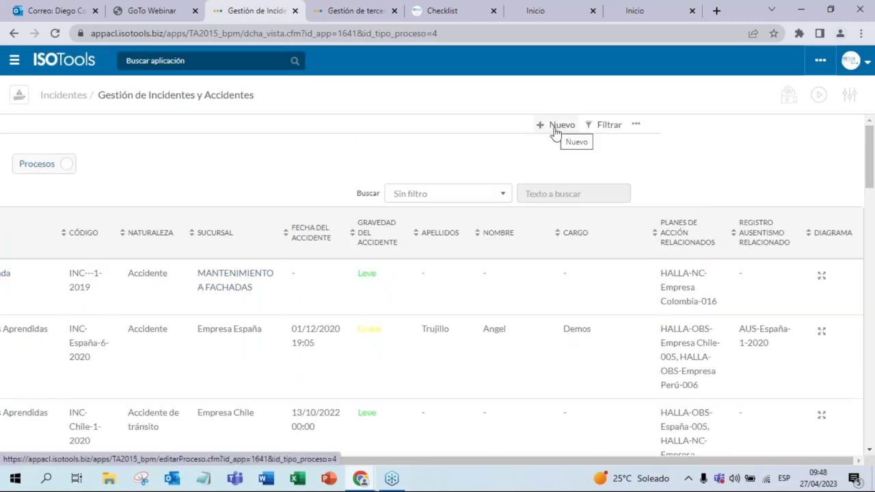
Step: Switch to the Checklist page, detach it into its own window, and make that window narrow over the ISOTools home page
left_click(445, 12)
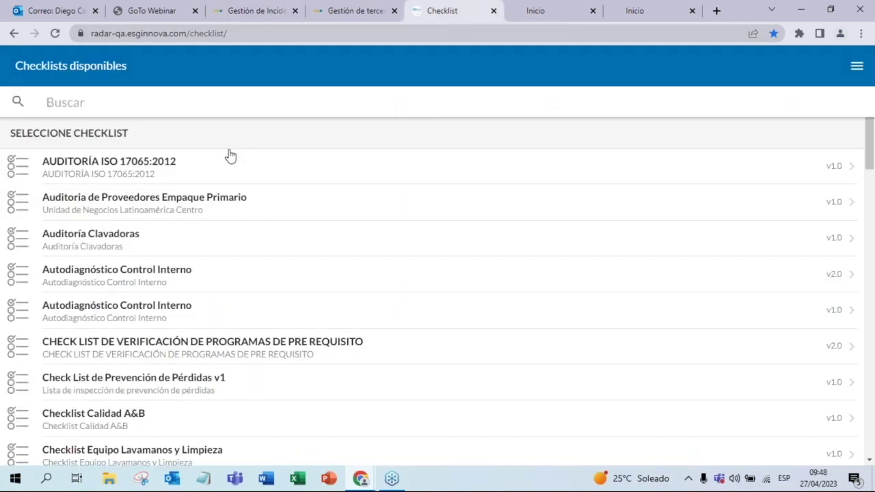
left_click_drag(445, 11, 441, 75)
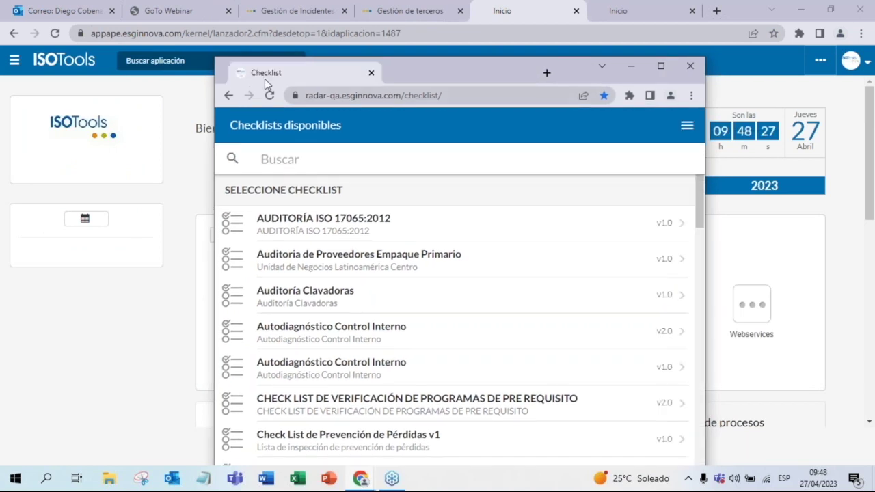
left_click_drag(285, 76, 456, 114)
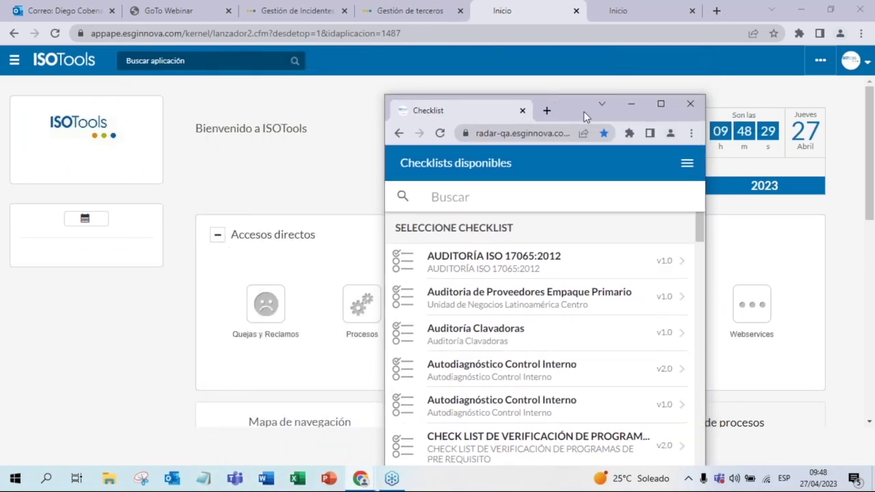
left_click_drag(581, 112, 492, 38)
Step: Browse the available checklists to examine the audit, inspection, and incident report templates
scroll(512, 250, "down", 5)
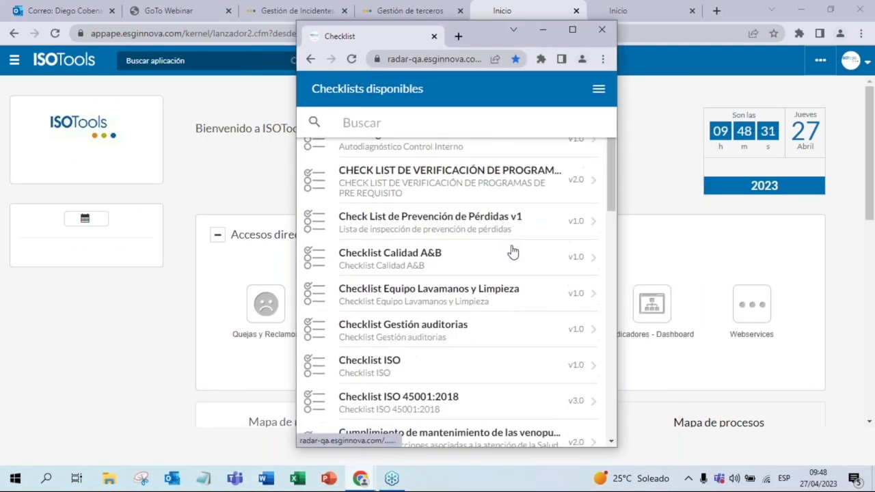
scroll(512, 254, "down", 3)
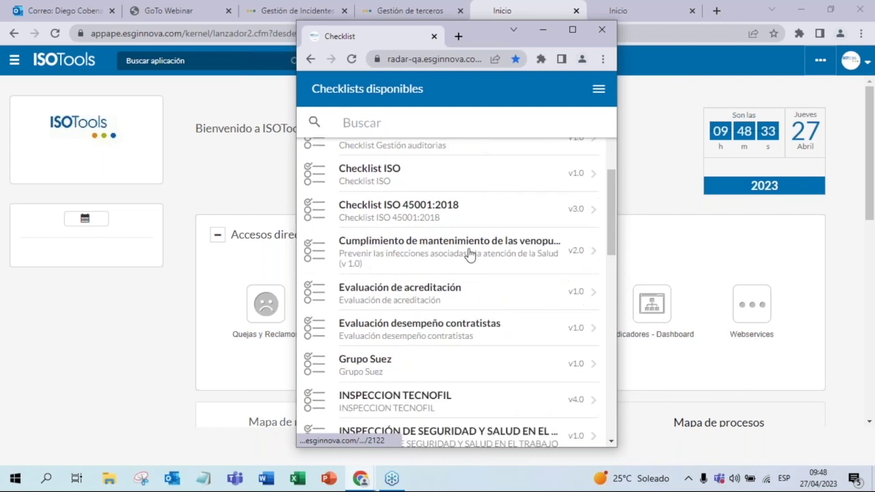
scroll(469, 253, "up", 2)
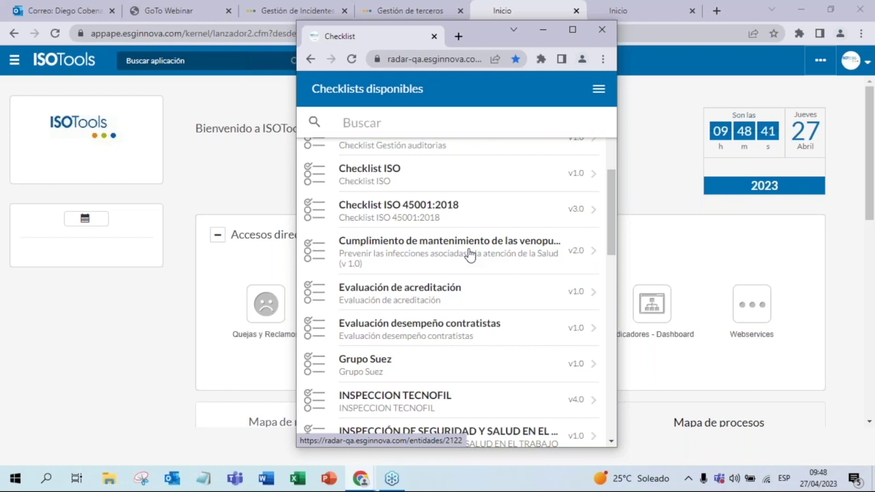
scroll(469, 254, "down", 2)
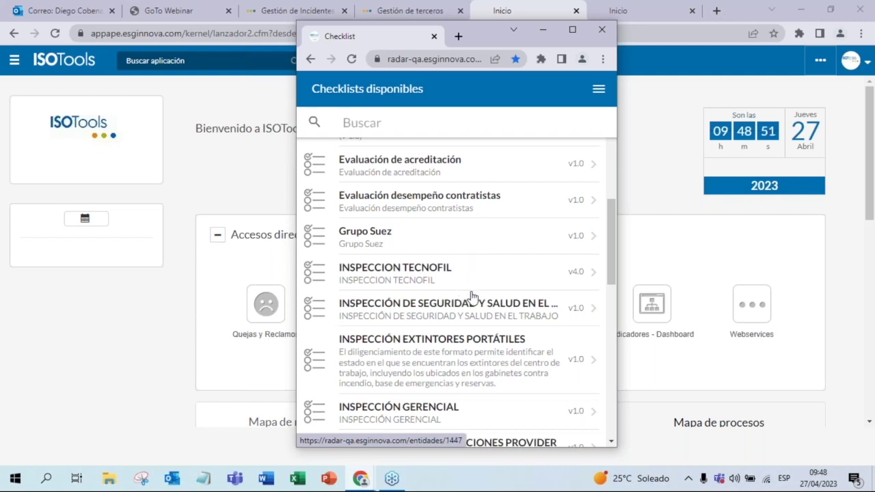
scroll(472, 296, "down", 3)
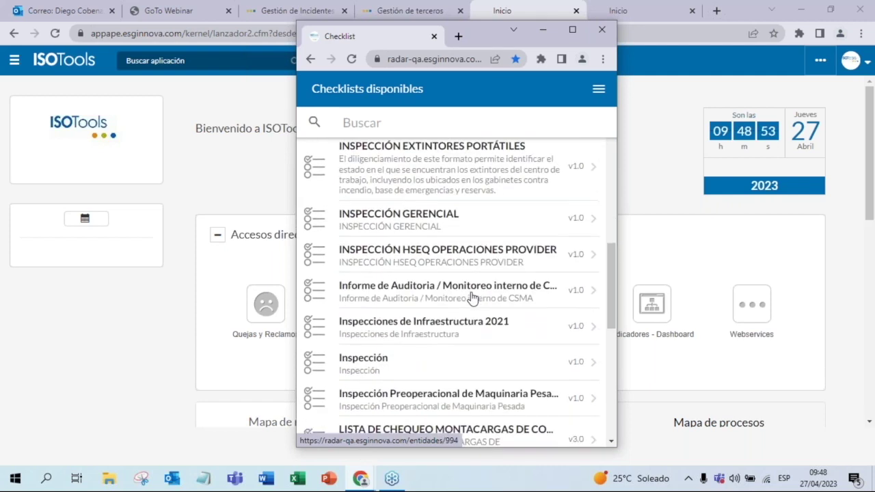
scroll(472, 296, "down", 1)
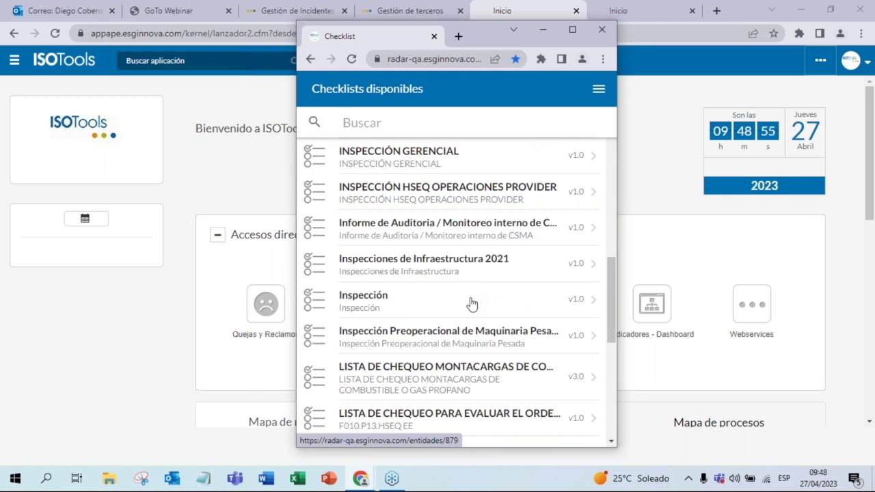
scroll(471, 299, "down", 1)
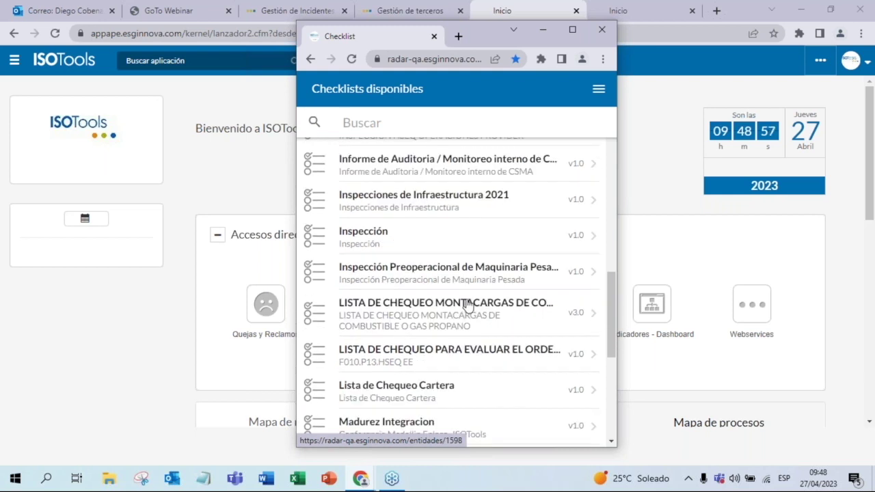
scroll(472, 308, "down", 1)
scroll(475, 312, "down", 1)
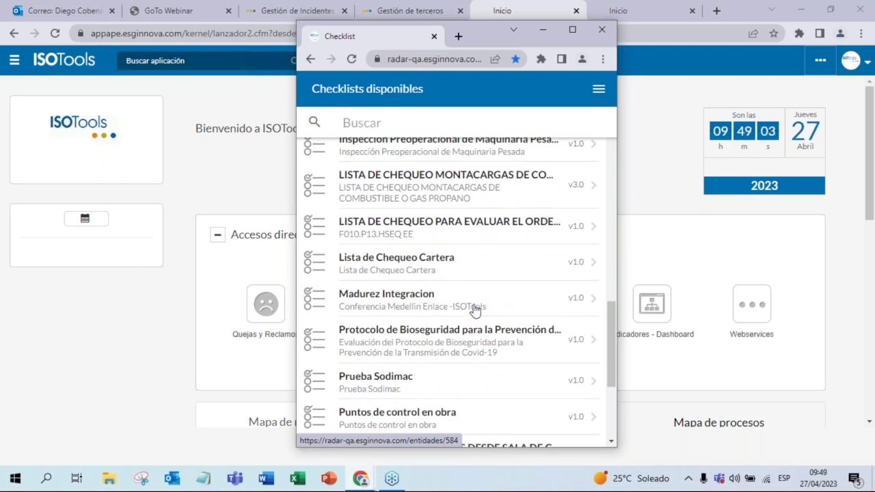
scroll(476, 309, "down", 1)
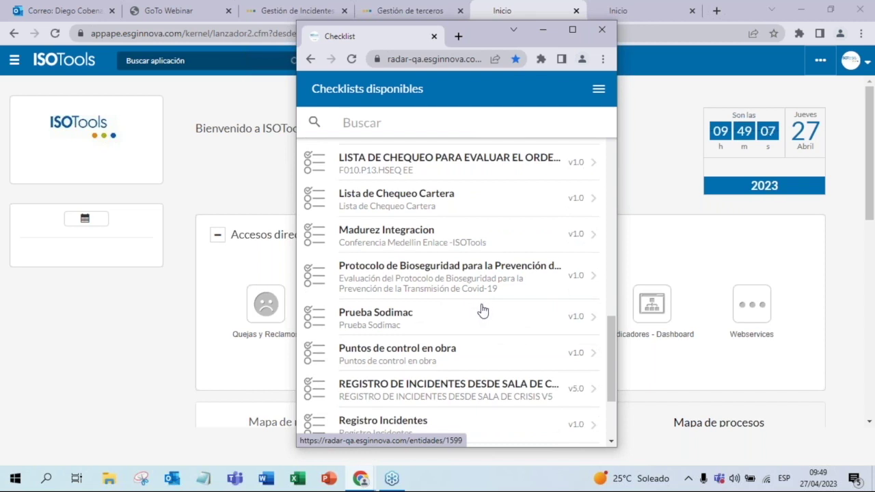
scroll(486, 313, "down", 2)
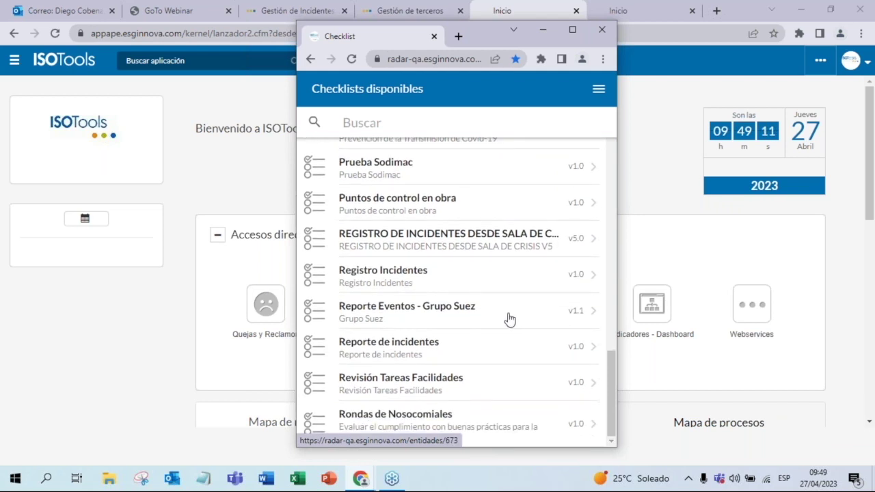
scroll(510, 319, "up", 2)
scroll(514, 318, "up", 1)
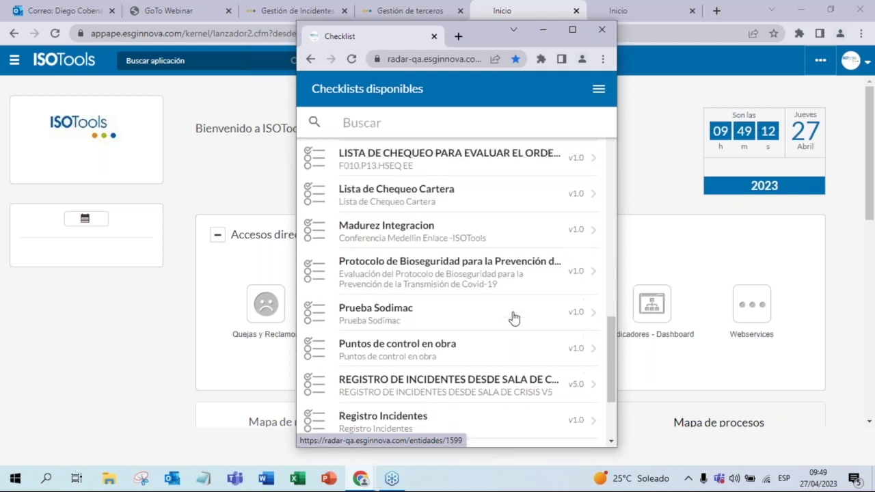
Step: Start a new diagnosis for the DISTRIBUCIÓN entity with the Protocolo de Bioseguridad para la Prevención de la Transmisión de Covid-19 checklist
left_click(465, 320)
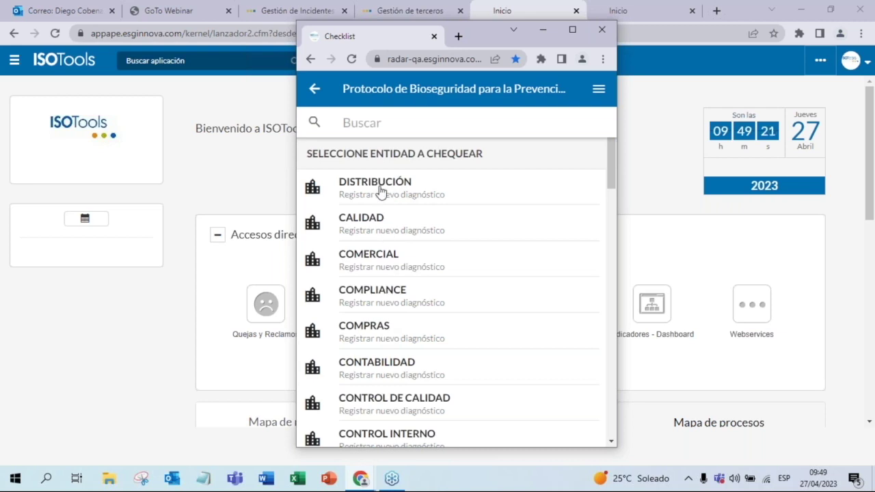
left_click(381, 191)
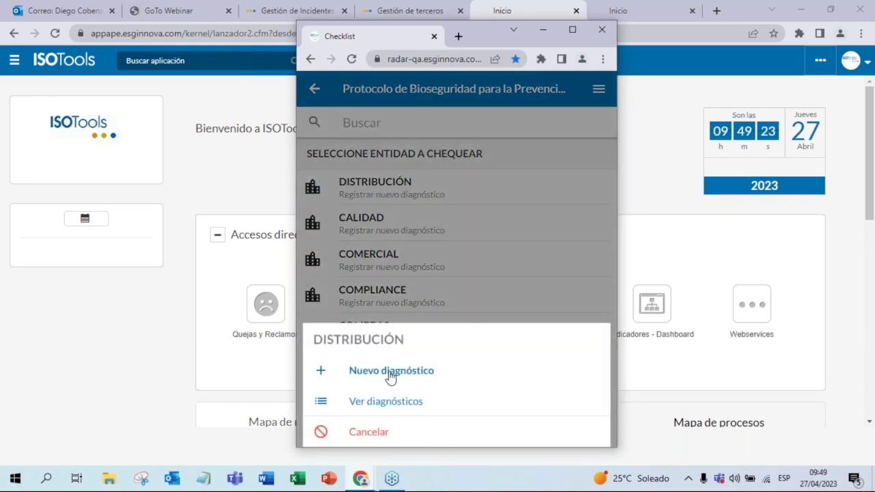
left_click(424, 373)
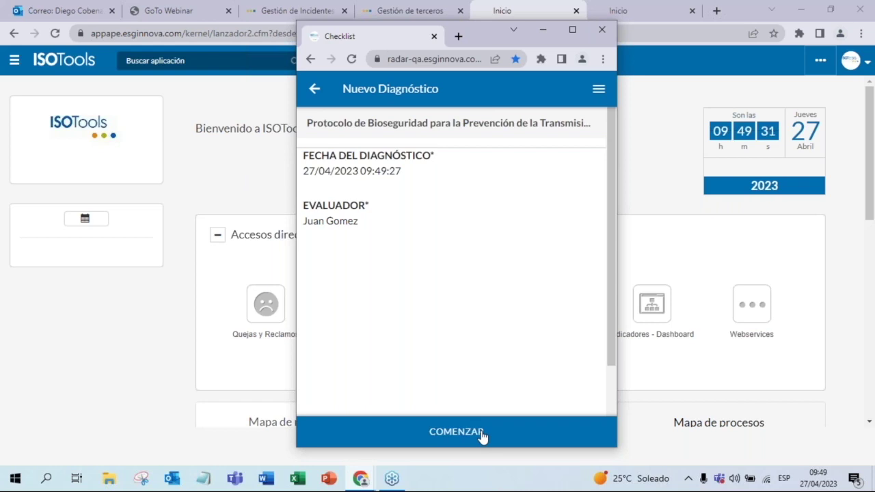
left_click(482, 436)
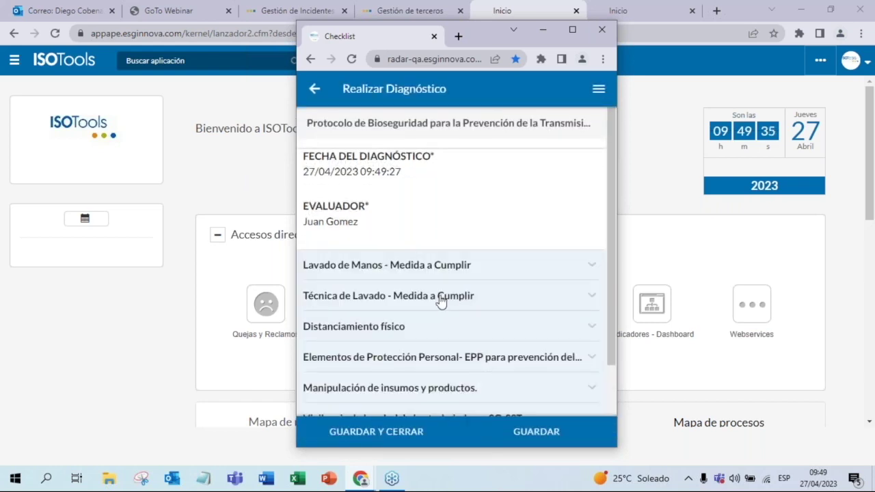
Step: Expand Lavado de Manos - Medida a Cumplir and answer the water, soap and towels question with No Cumple
scroll(431, 275, "down", 1)
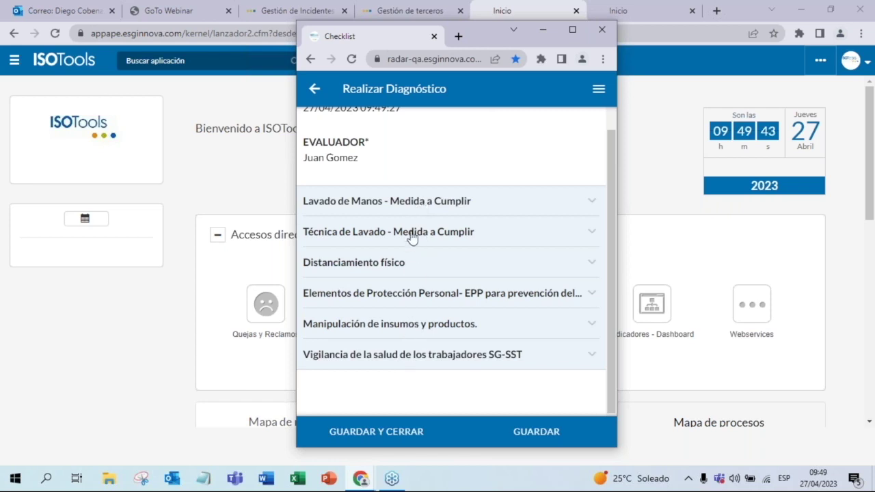
left_click(437, 203)
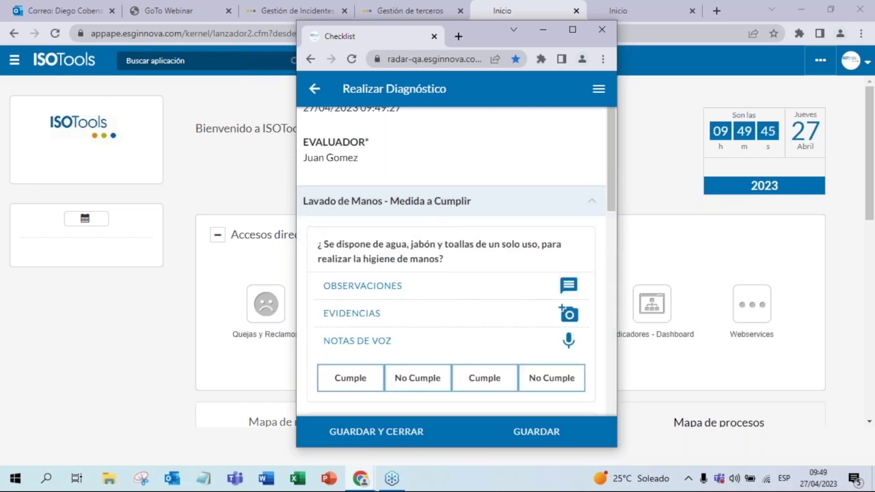
left_click_drag(333, 177, 418, 281)
scroll(359, 267, "down", 1)
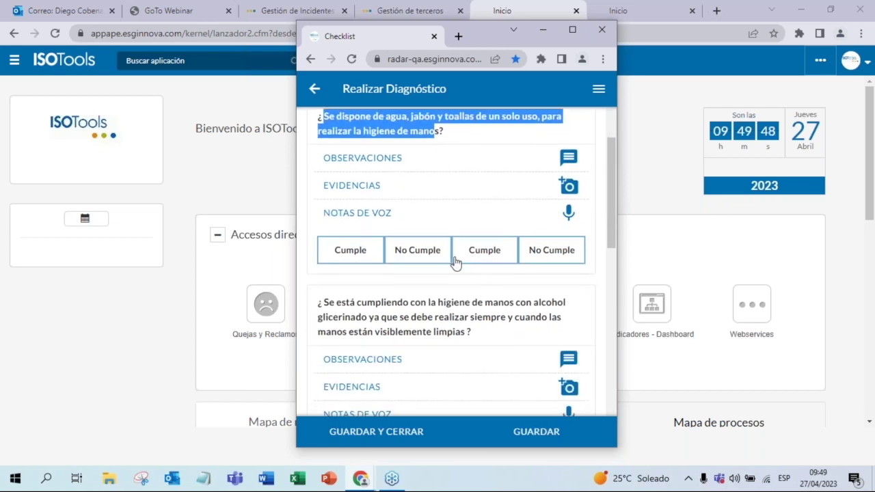
left_click(404, 253)
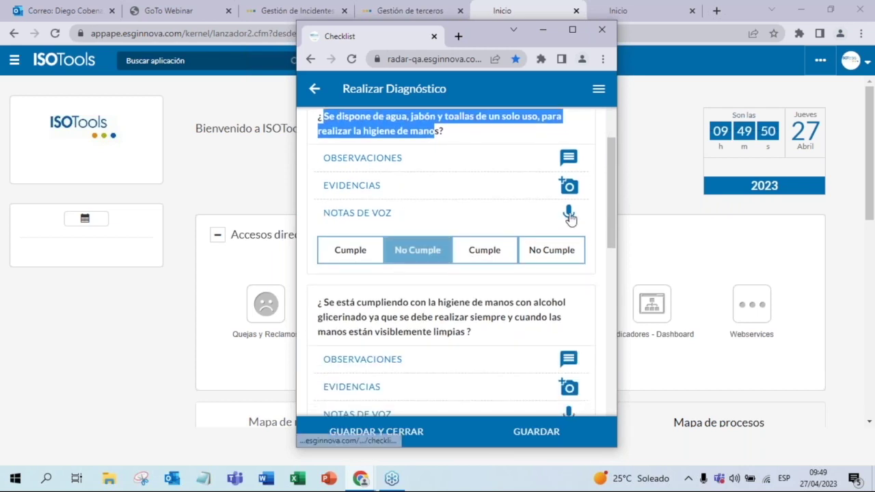
Step: View the evidence and observations forms of the water, soap and towels question, closing each without entries
left_click(569, 187)
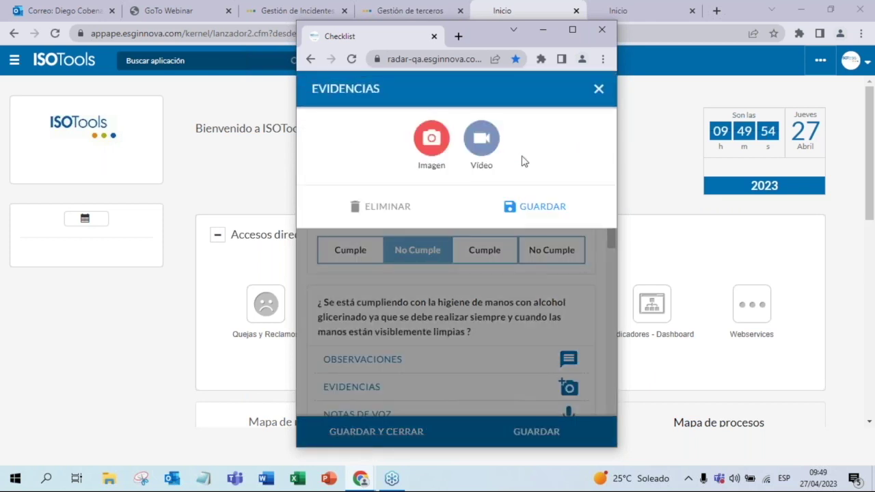
left_click(599, 88)
left_click(569, 159)
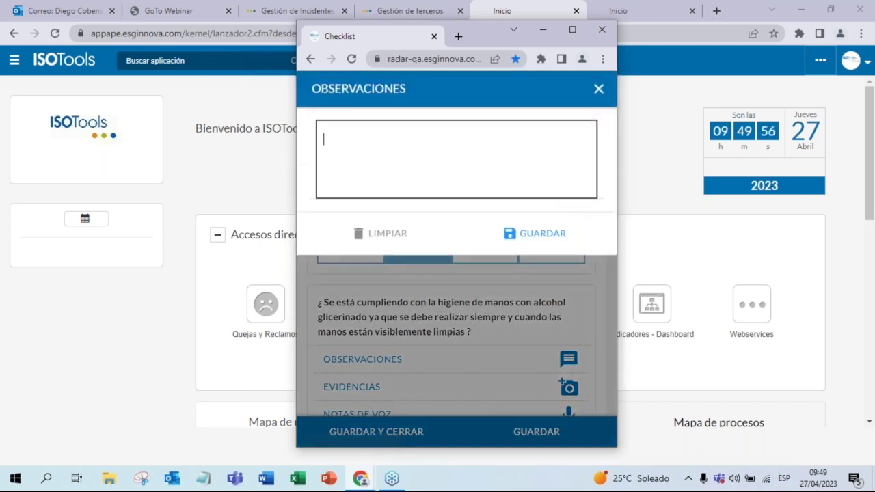
left_click(601, 89)
Step: Answer the question on all workers following the hand-washing protocol with No Cumple
scroll(467, 229, "down", 5)
scroll(376, 321, "down", 2)
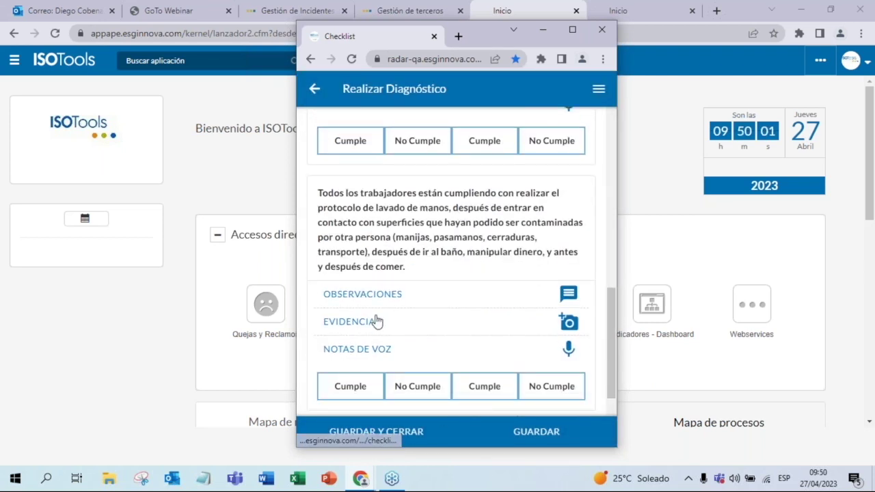
left_click(414, 386)
Step: Expand the Técnica de Lavado - Medida a Cumplir and Distanciamiento físico sections and review their questions
scroll(414, 386, "down", 1)
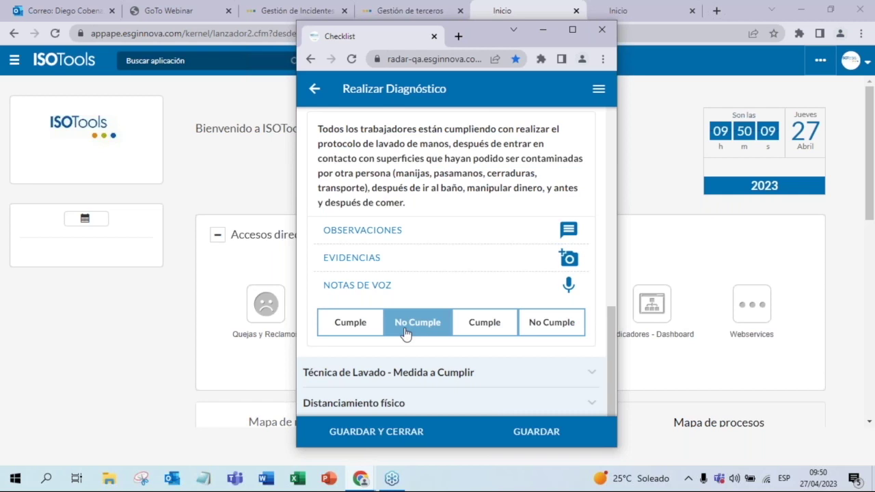
scroll(455, 328, "down", 2)
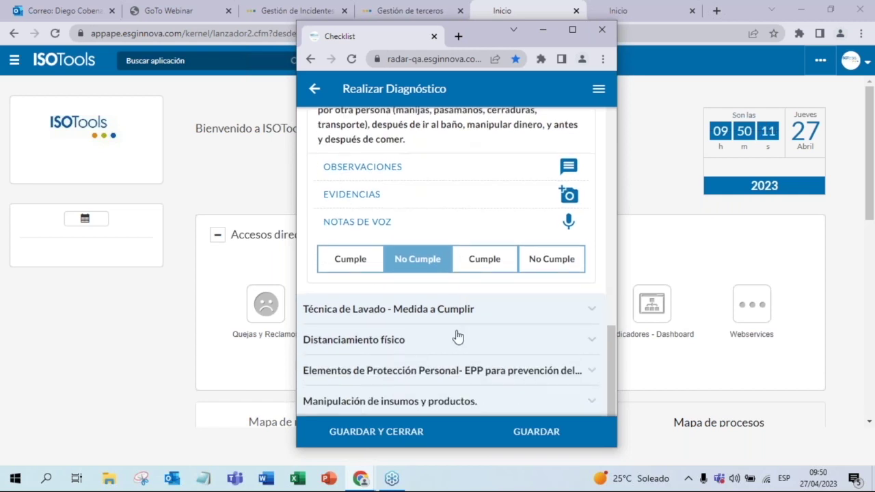
left_click(444, 307)
scroll(338, 344, "down", 3)
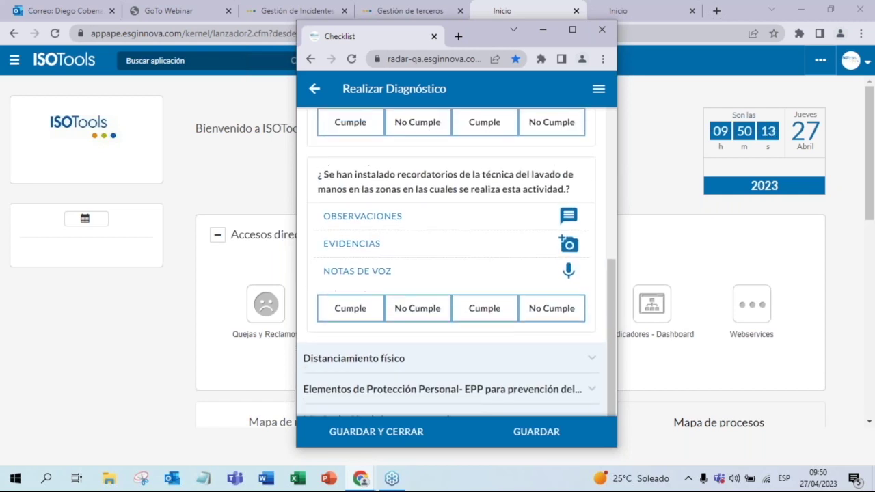
left_click(338, 340)
scroll(438, 235, "down", 5)
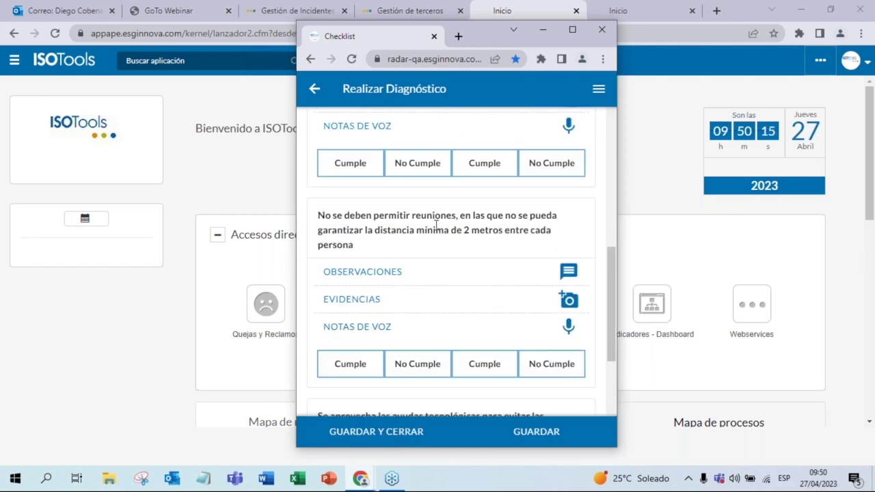
Step: Minimize the checklist window and switch to the Gestión de Incidentes y Accidentes list
scroll(441, 239, "down", 1)
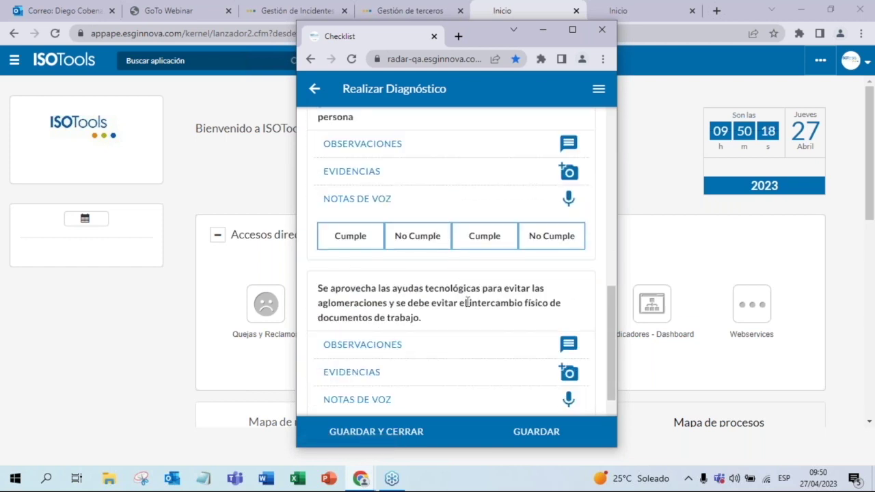
left_click(542, 29)
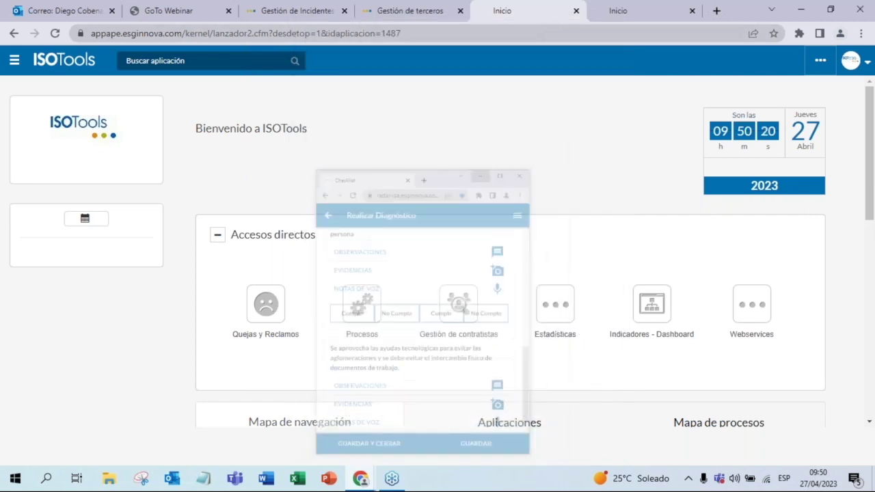
left_click(299, 11)
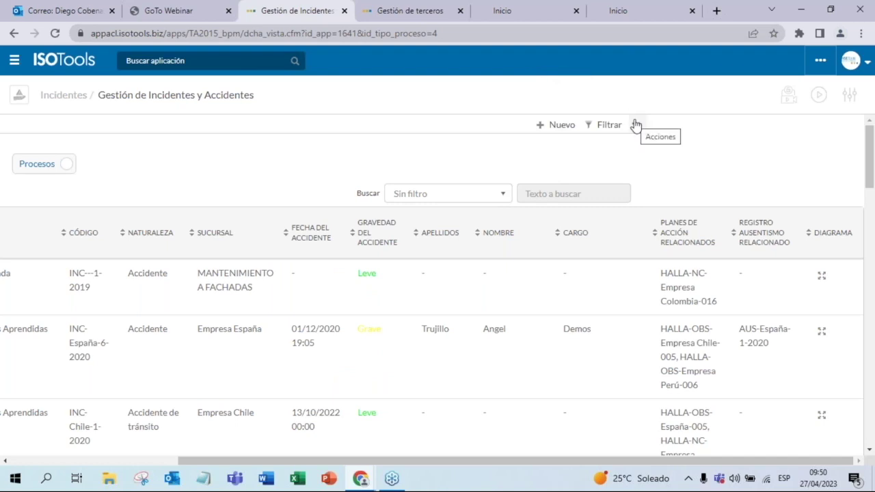
Step: Duplicate the incident list's browser tab and open the Requisitos Normativos - Administración application in the copy
right_click(300, 19)
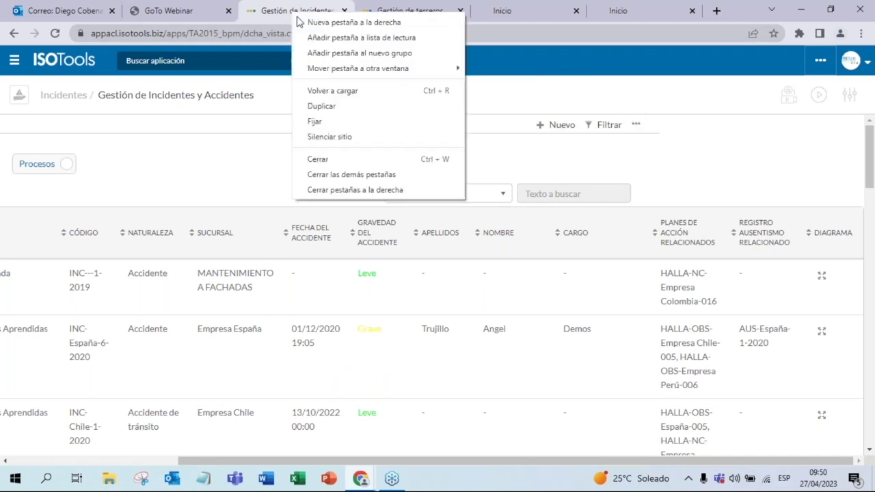
left_click(327, 104)
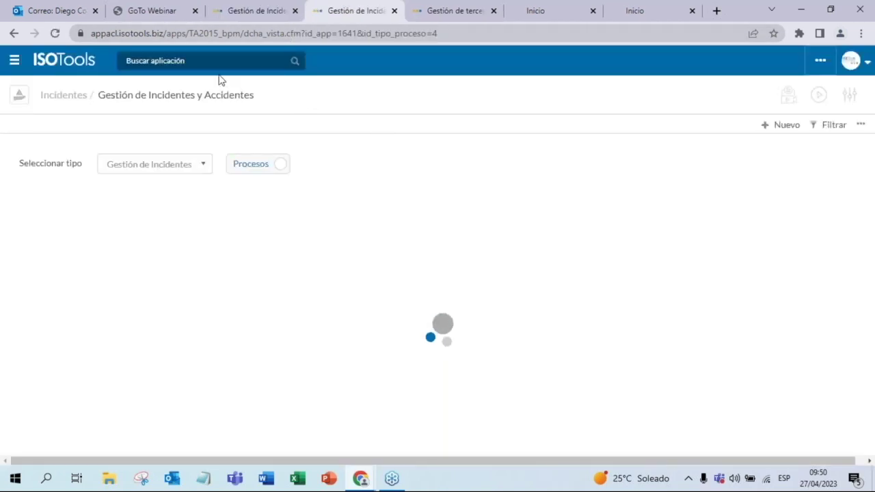
left_click(205, 61)
type("nor")
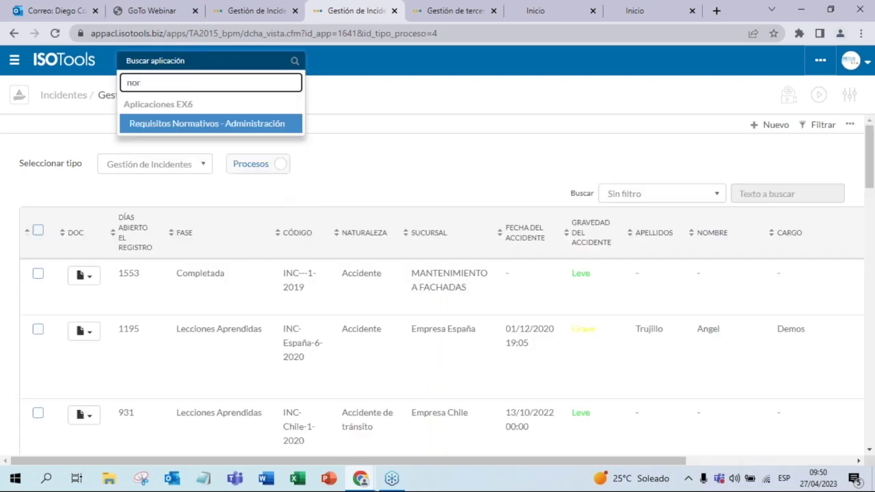
left_click(232, 126)
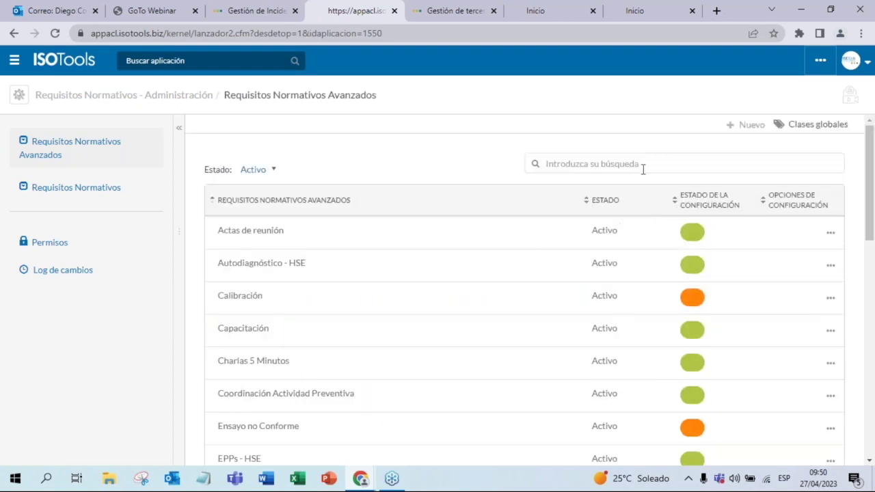
Step: Search the advanced normative requirements for "inci" and open the Gestión de Incidentes y Accidentes process for editing
left_click(642, 170)
type("inci")
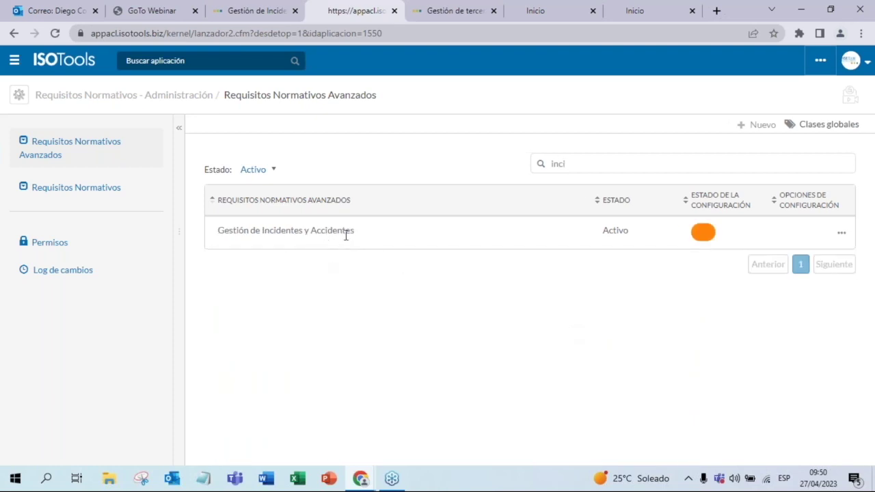
left_click(843, 237)
left_click(796, 256)
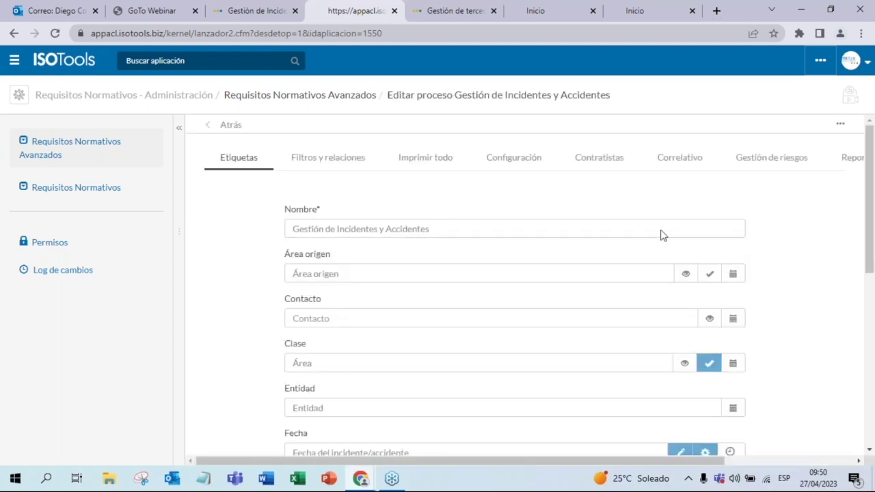
Step: Enable Mostrar url wip in the process configuration and display the QR code of its public form
left_click(524, 165)
left_click(301, 216)
left_click(301, 214)
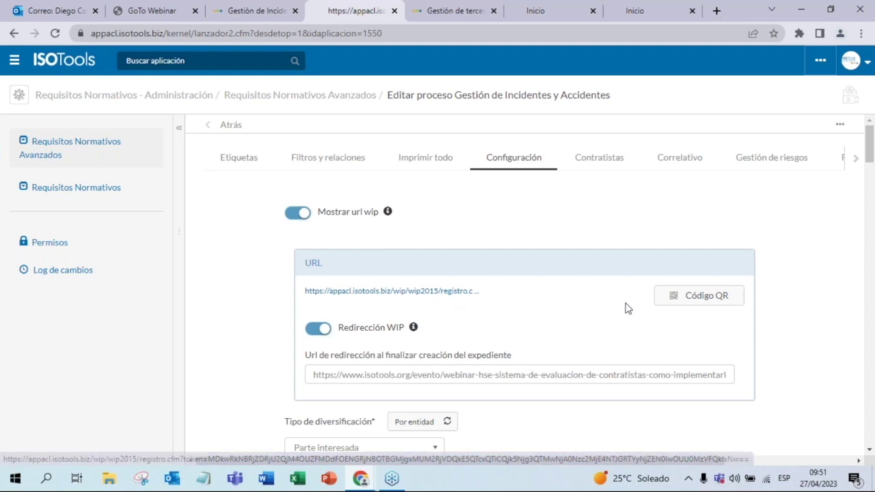
left_click(718, 298)
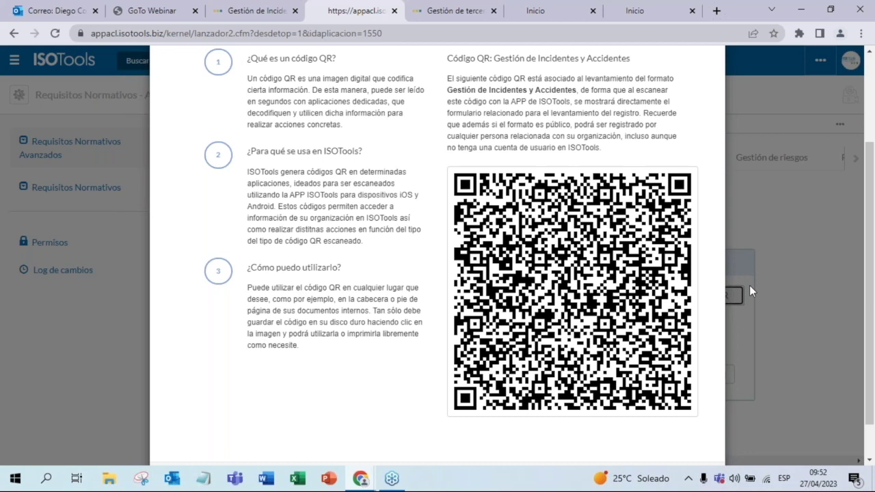
Step: Open the contractor guest panel login page at terceros-demo.isotools.org in a new browser tab
left_click(448, 10)
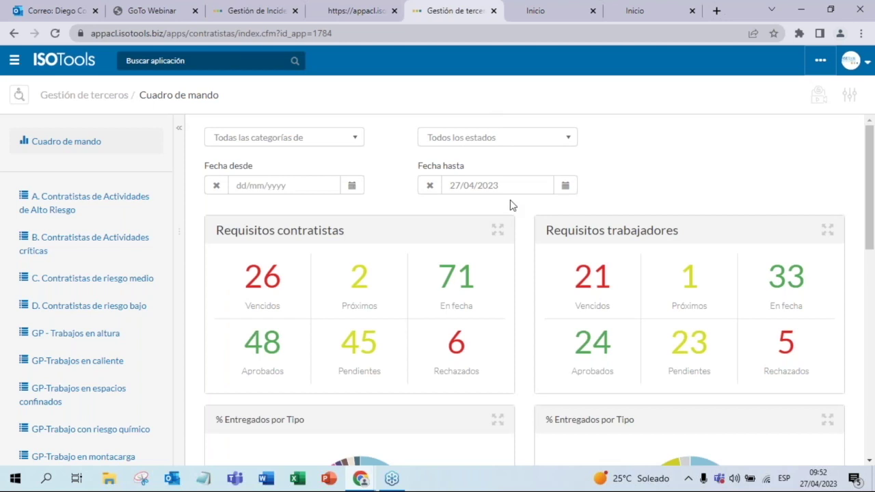
left_click(716, 11)
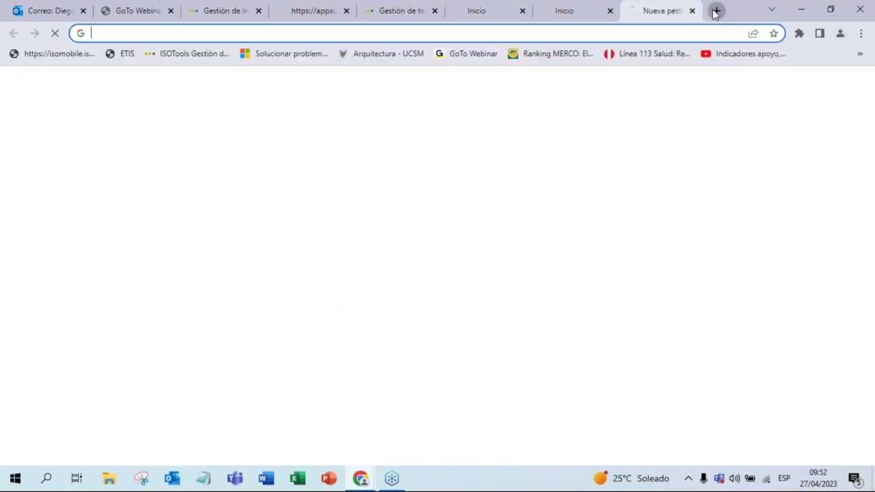
type("ter")
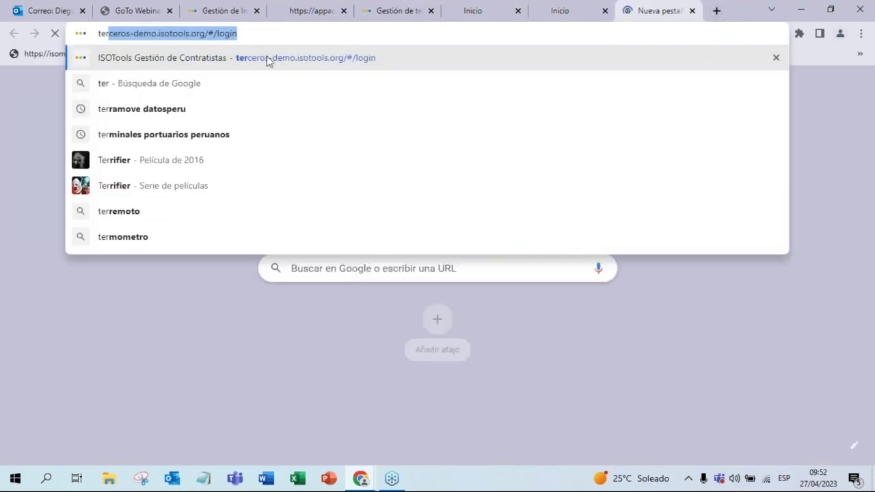
key("Return")
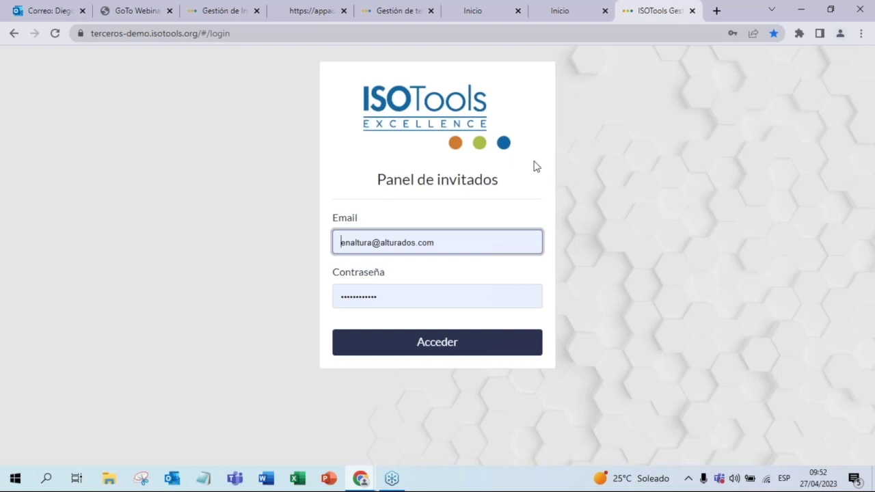
Step: Review the Gestión de terceros dashboard and open the list A. Contratistas de Actividades de Alto Riesgo
left_click(394, 13)
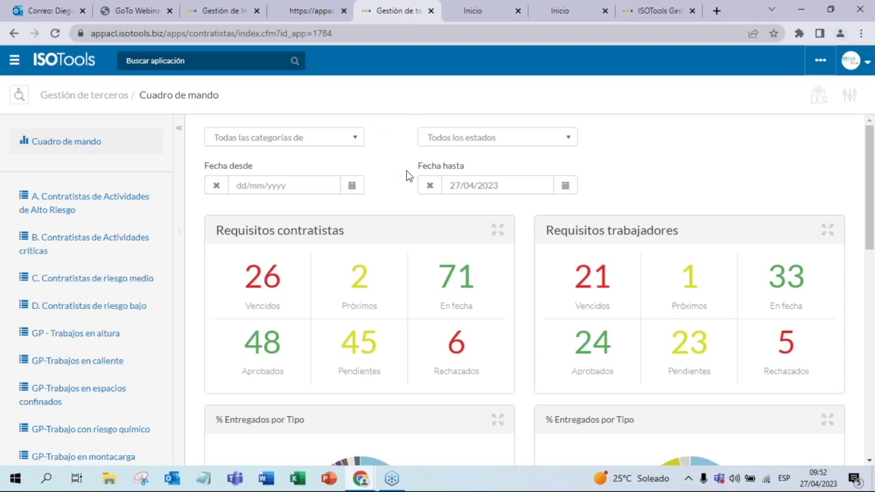
scroll(406, 178, "down", 1)
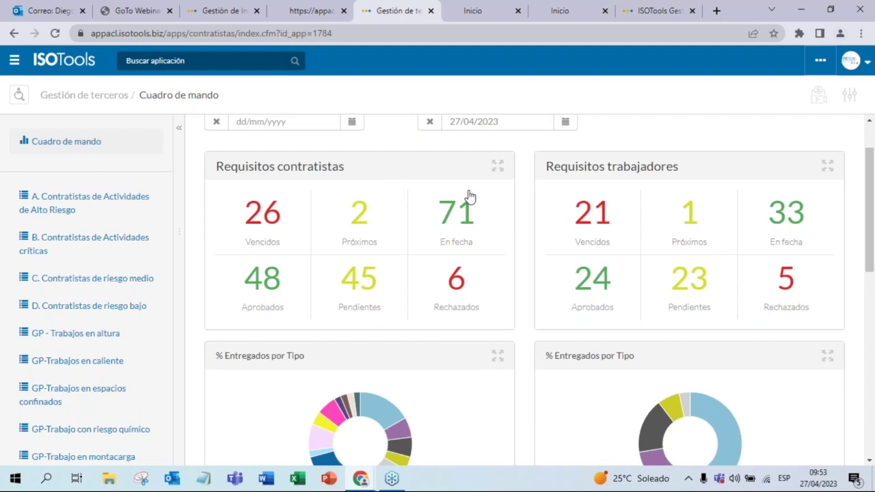
left_click(69, 215)
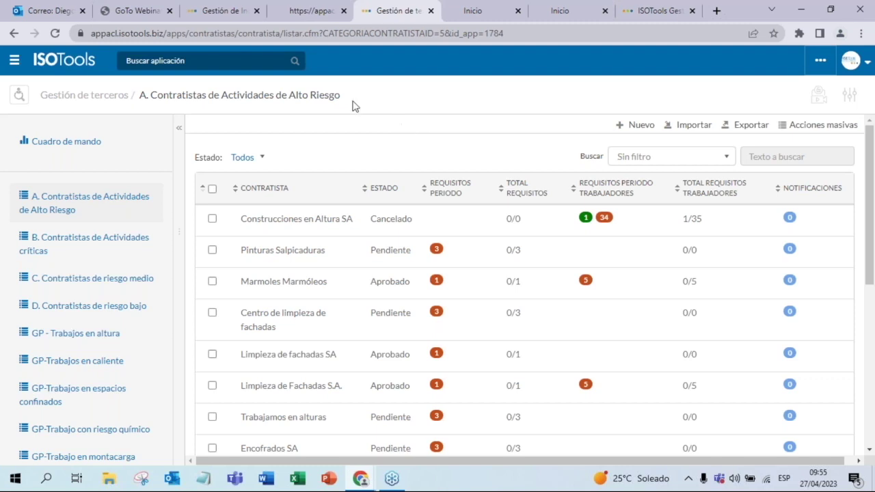
Step: Return to the incident and accident list and open the record INC-España-6-2020
left_click(226, 11)
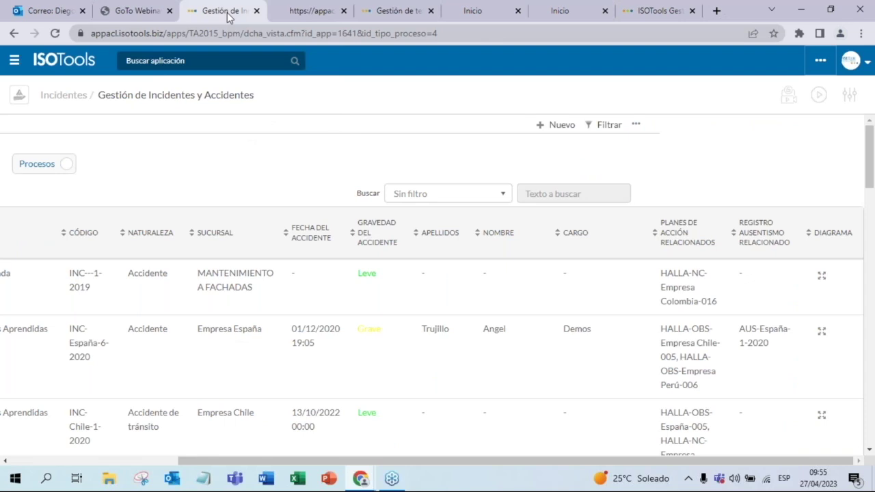
left_click_drag(387, 460, 279, 458)
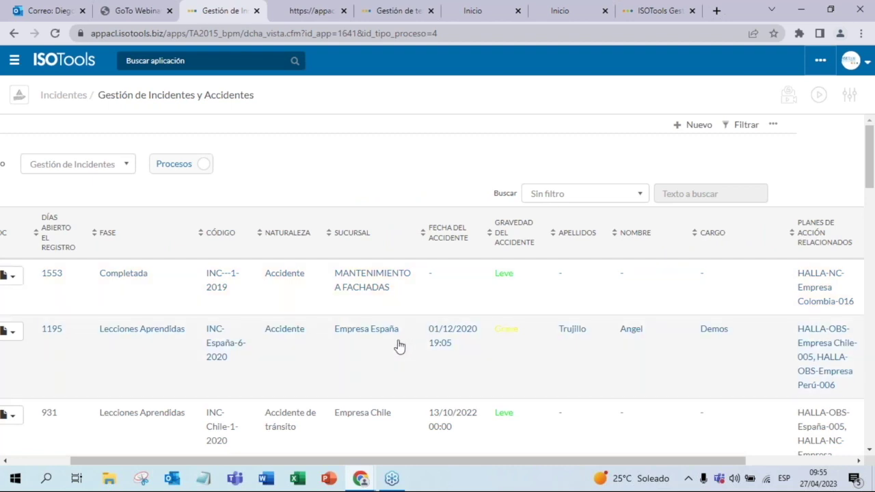
left_click(394, 348)
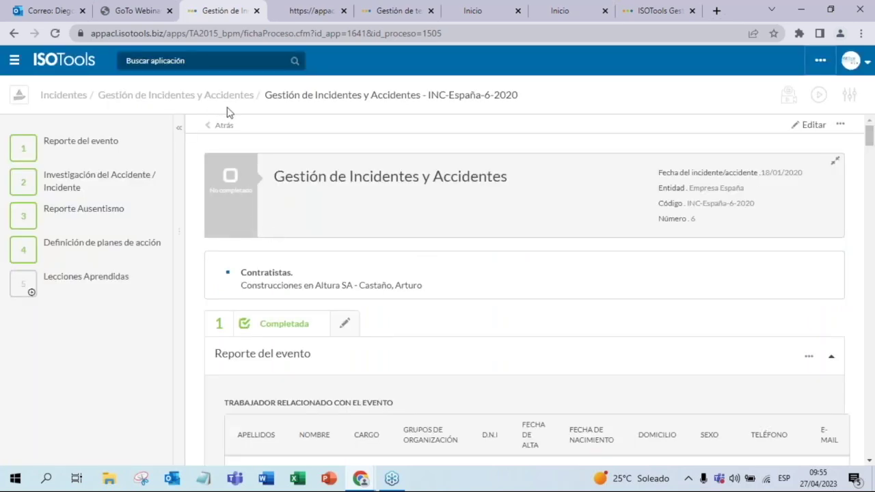
Step: Examine the record's phases from Reporte del evento to Lecciones Aprendidas, dismissing the chat notification
mouse_move(127, 160)
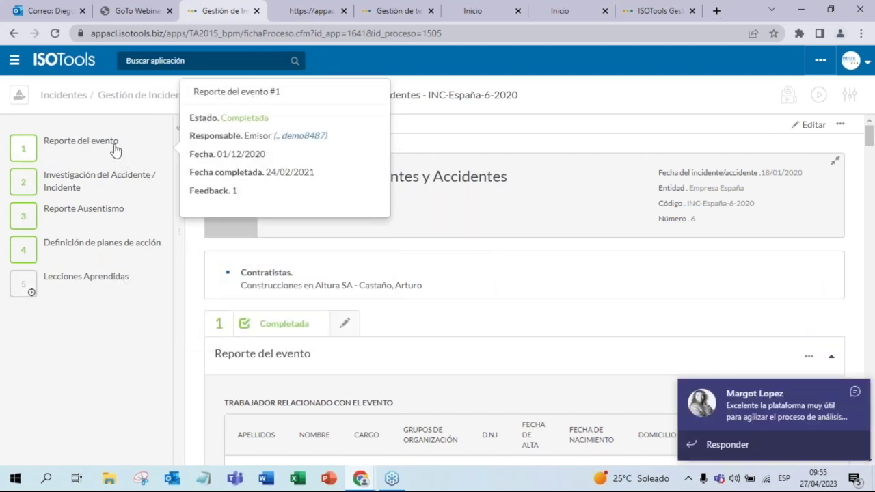
left_click(854, 395)
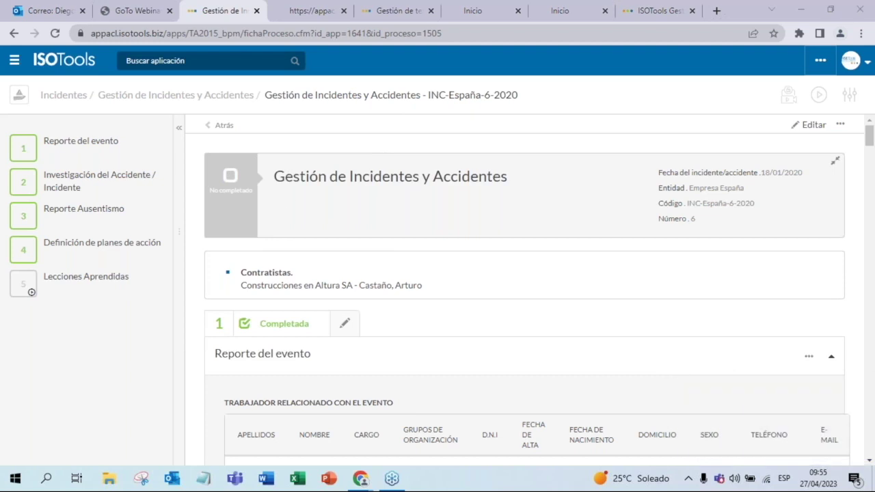
left_click(113, 147)
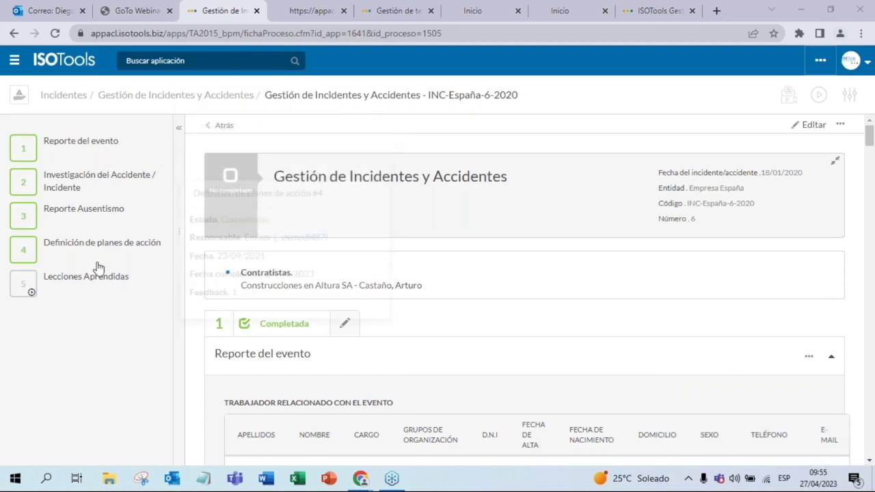
mouse_move(96, 287)
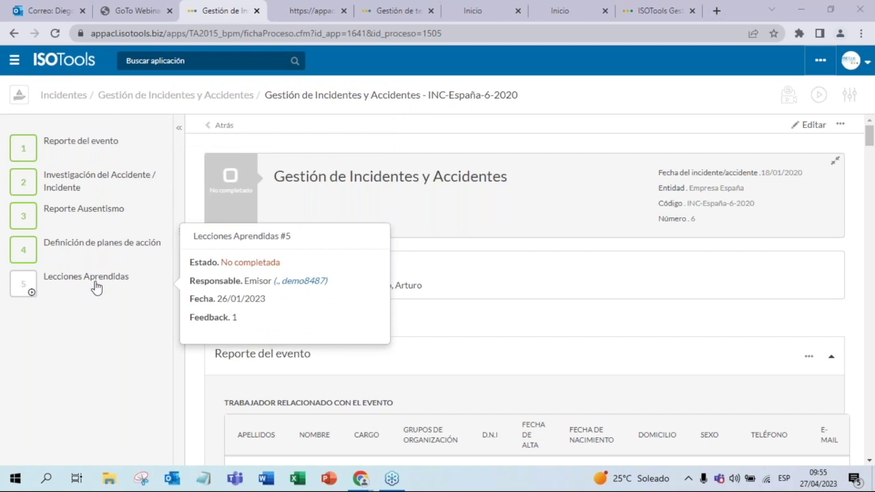
mouse_move(96, 156)
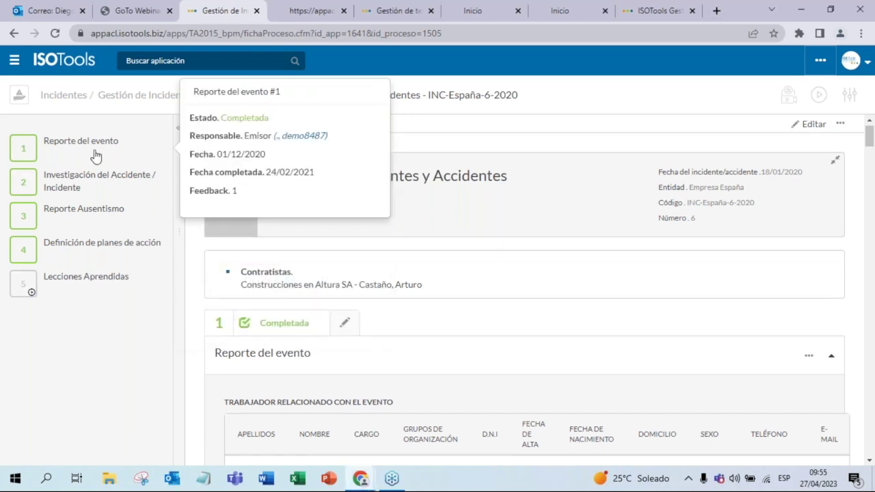
scroll(96, 167, "down", 8)
mouse_move(98, 180)
left_click(98, 211)
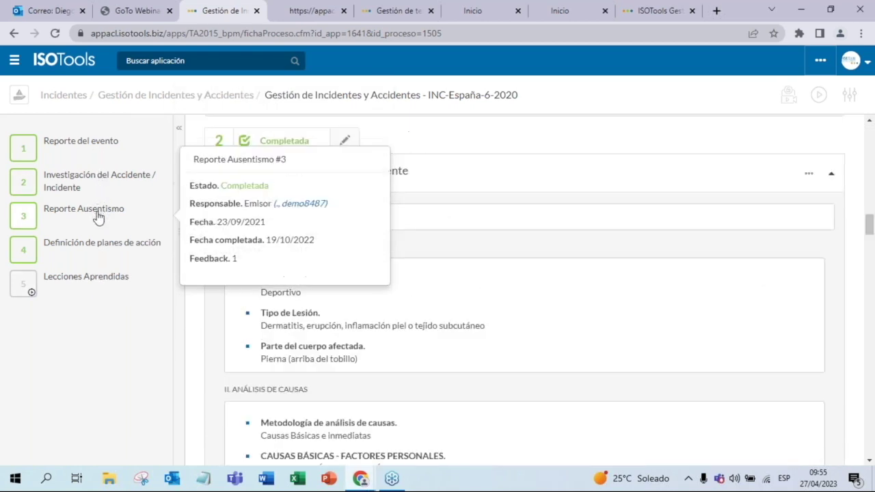
left_click(104, 247)
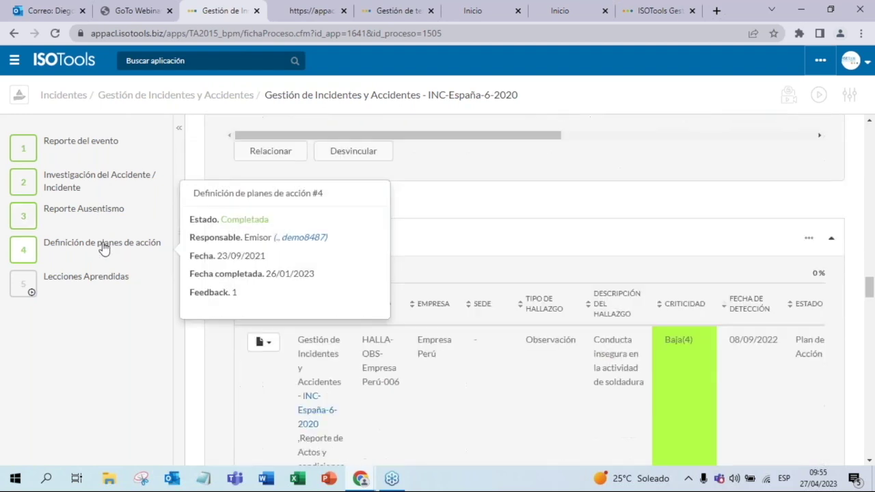
Step: Display the process flow diagram of the open incident record
scroll(843, 139, "up", 15)
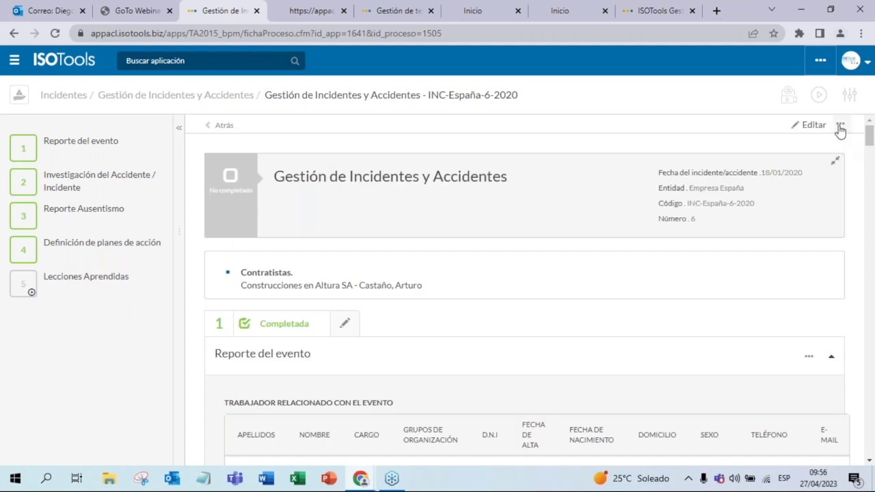
left_click(840, 125)
left_click(779, 213)
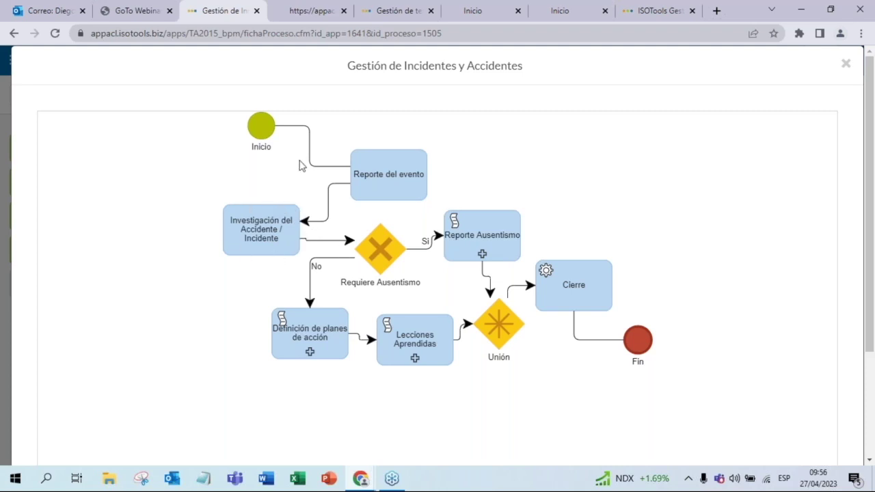
Step: Switch to Outlook, read through the ISOTools notification email on Actos y Condiciones Subestándar, and return to the process diagram
left_click(36, 12)
scroll(672, 275, "down", 2)
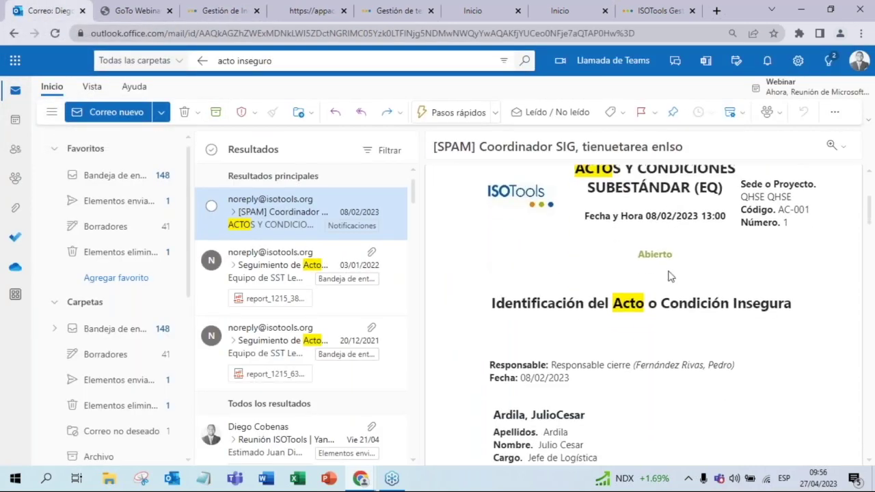
scroll(670, 274, "down", 5)
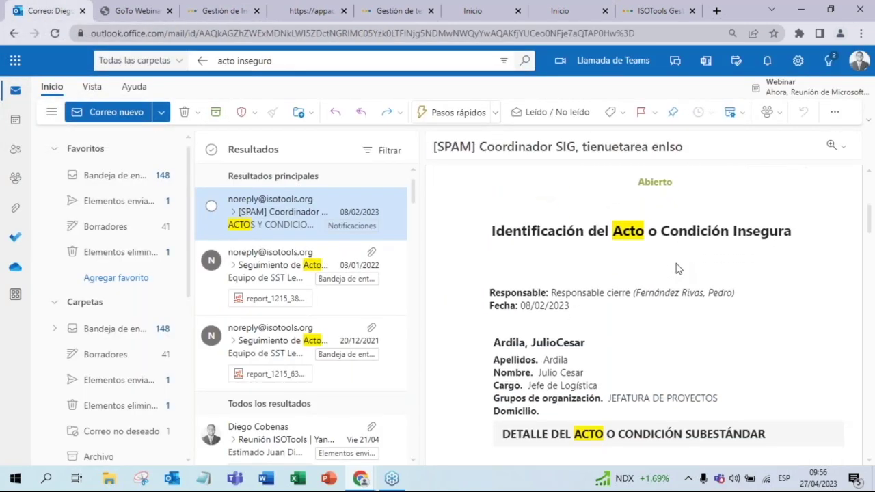
scroll(677, 268, "down", 1)
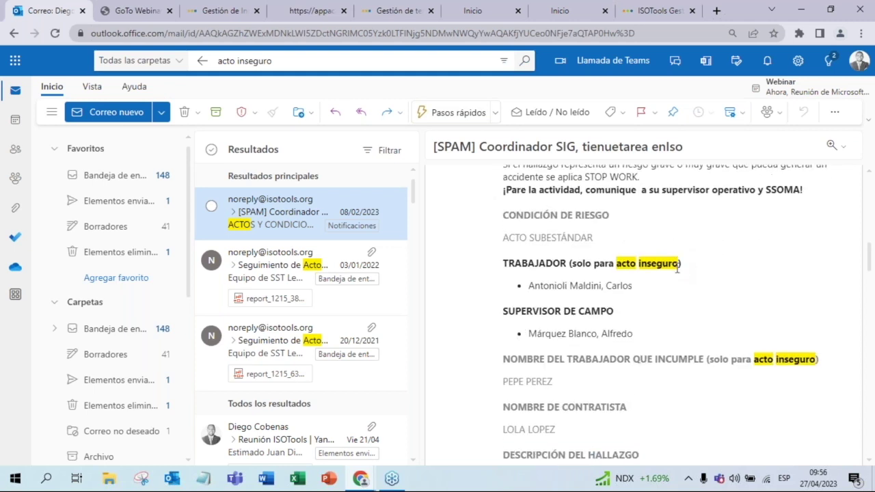
scroll(677, 269, "down", 6)
scroll(682, 283, "down", 3)
scroll(683, 293, "up", 4)
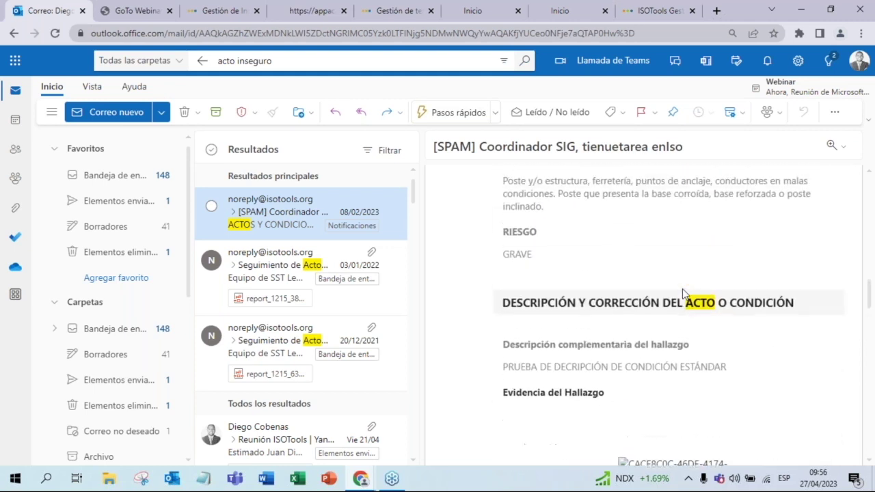
scroll(683, 292, "up", 12)
scroll(652, 307, "up", 2)
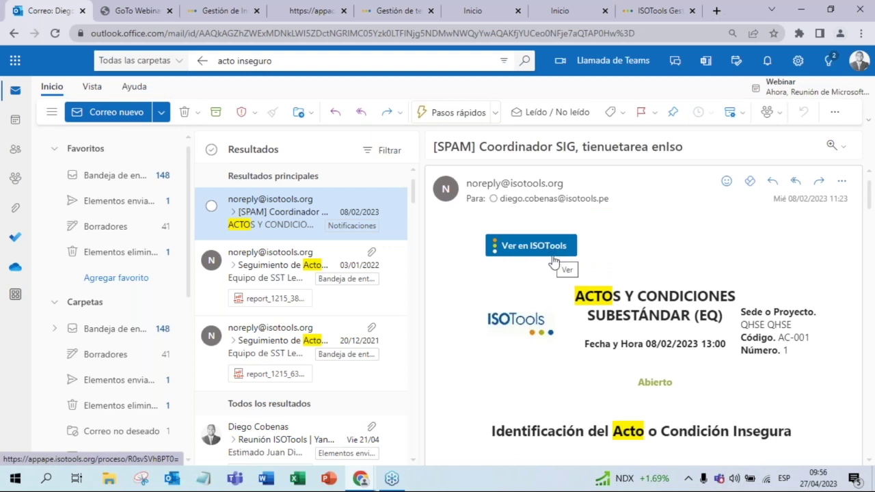
left_click(228, 11)
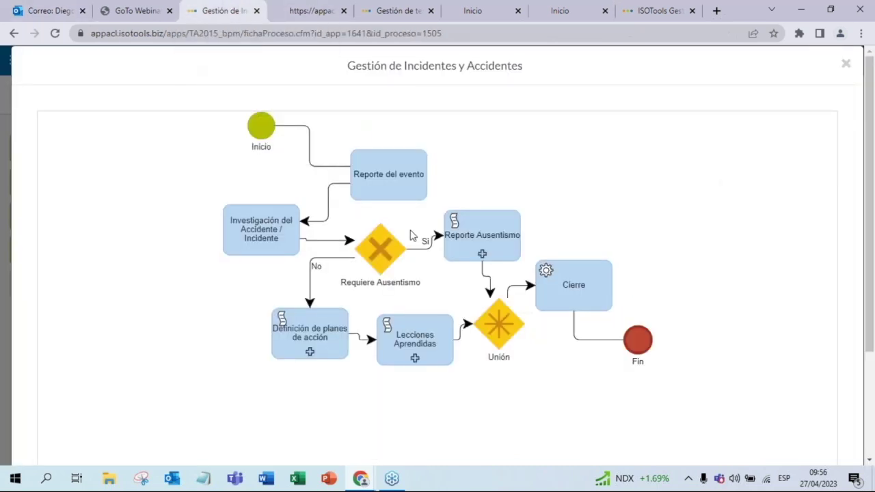